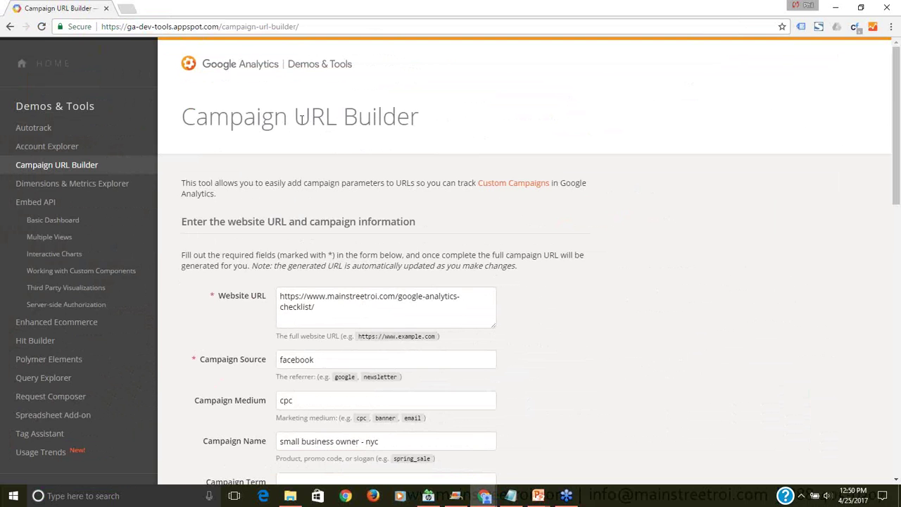
# - Review the campaign form's Website URL, Source, Medium, Name, Term and Content fields
pyautogui.scroll(-2, 301, 118)
pyautogui.moveTo(319, 196); pyautogui.dragTo(279, 187)
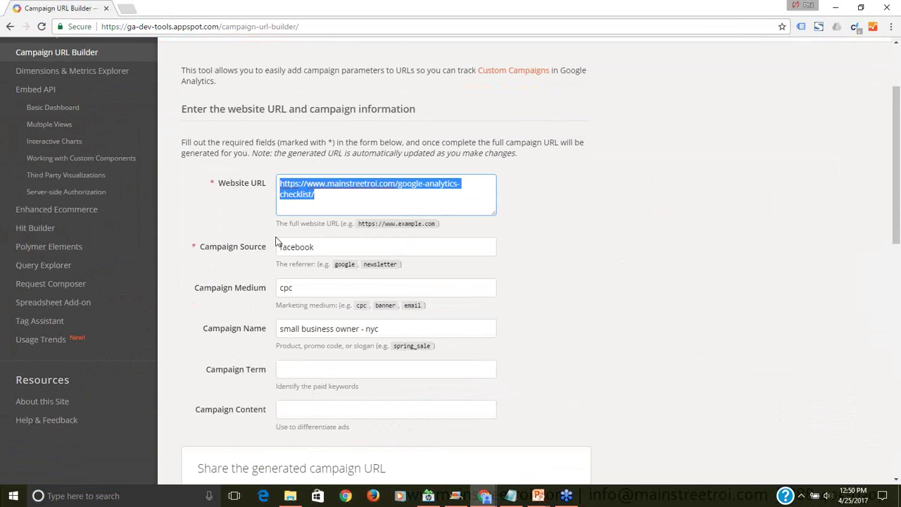
pyautogui.scroll(-1, 276, 234)
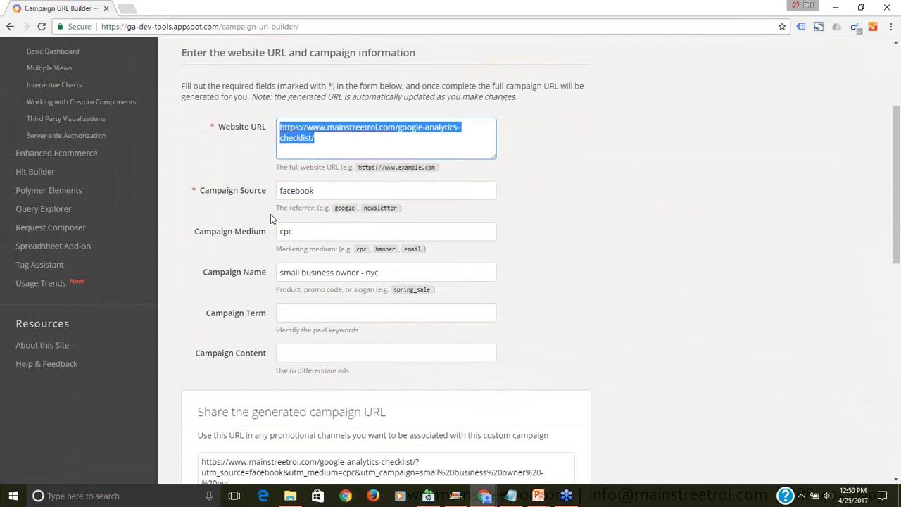
pyautogui.doubleClick(298, 189)
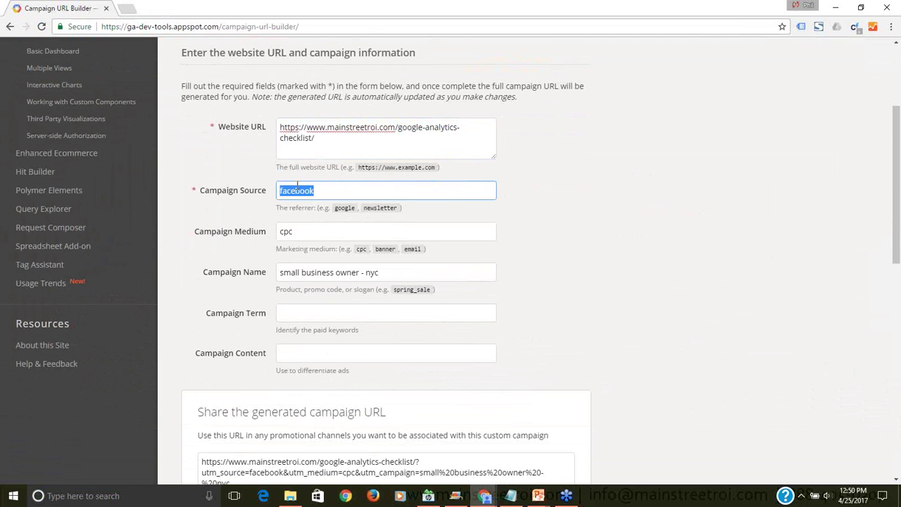
pyautogui.moveTo(295, 231); pyautogui.dragTo(279, 231)
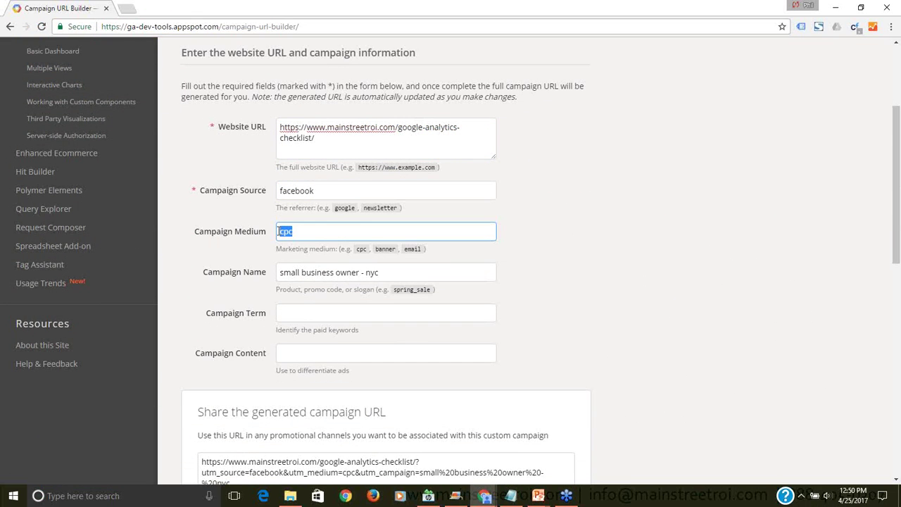
pyautogui.scroll(-1, 279, 231)
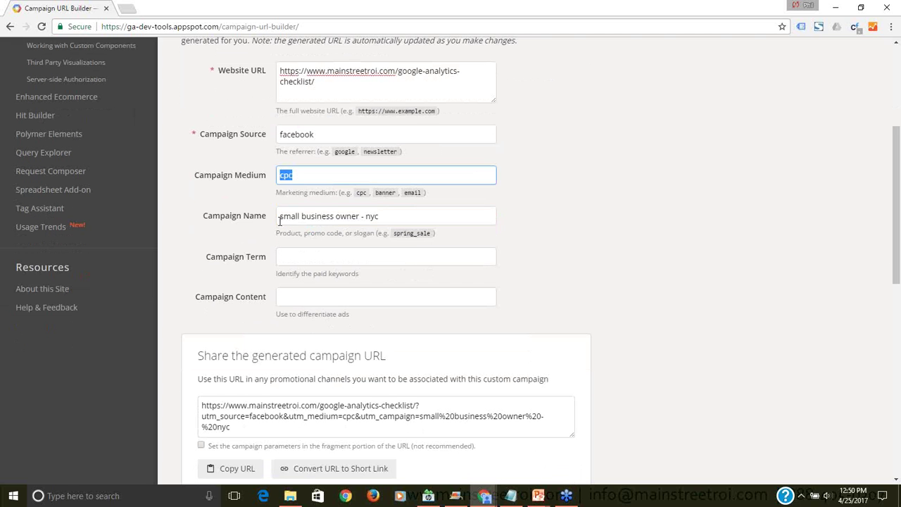
pyautogui.click(281, 216)
pyautogui.moveTo(281, 216); pyautogui.dragTo(380, 216)
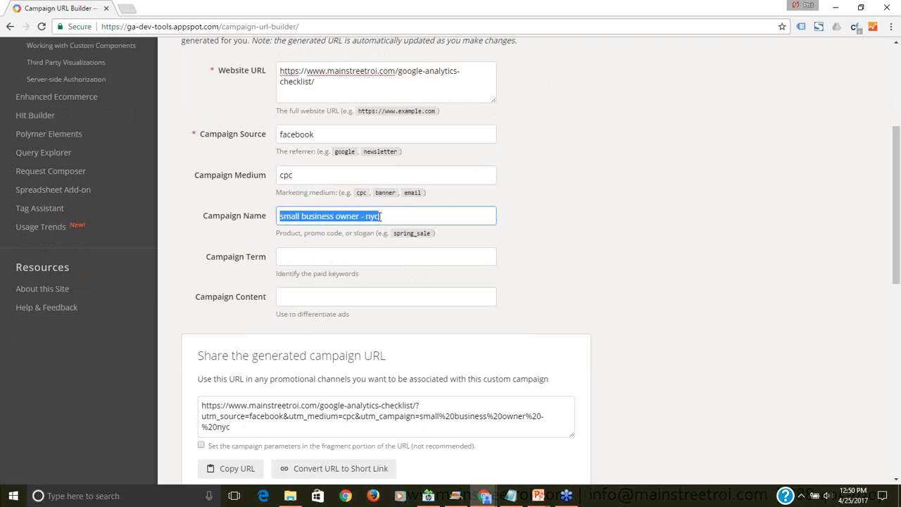
pyautogui.click(381, 216)
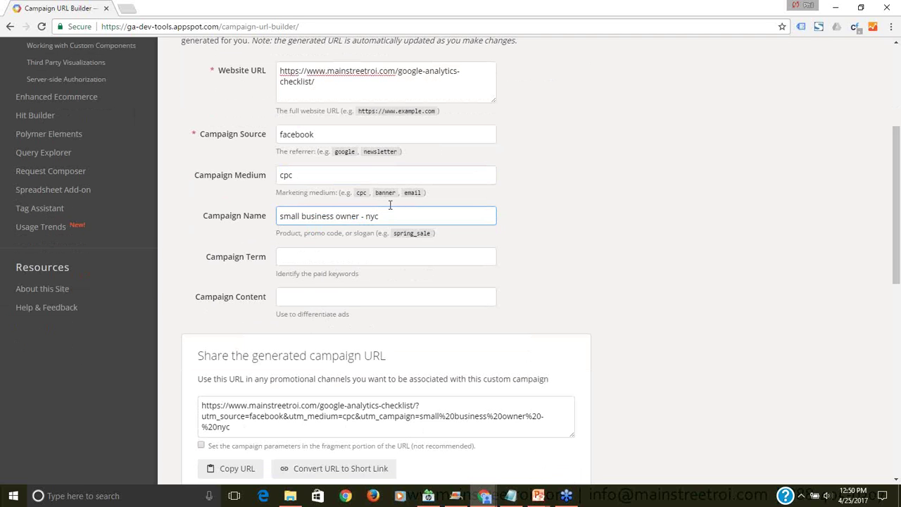
pyautogui.click(285, 259)
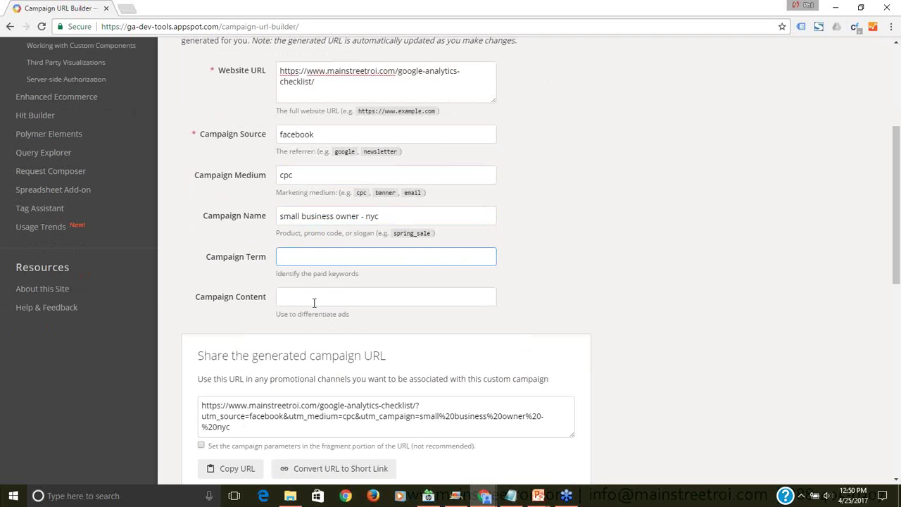
pyautogui.click(259, 299)
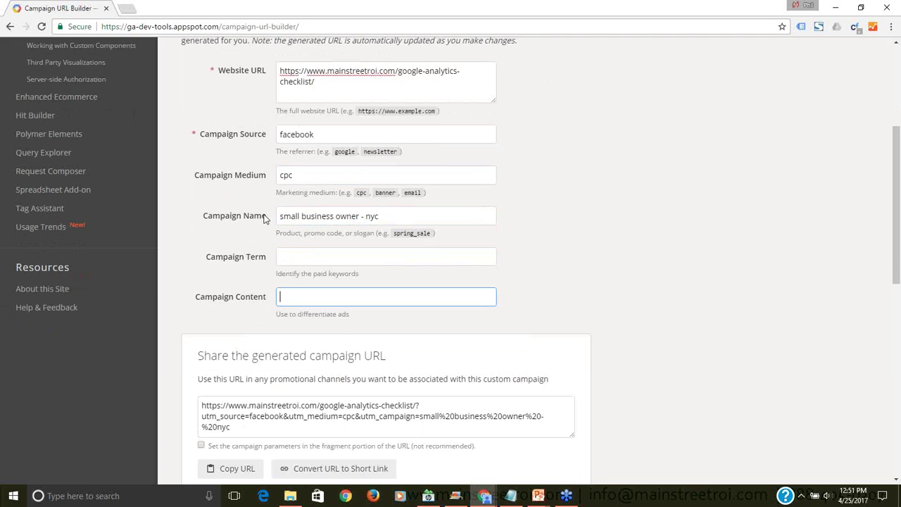
# - Try the Campaign Medium in capitals as CPC and set it back to lowercase cpc
pyautogui.click(311, 177)
pyautogui.doubleClick(311, 178)
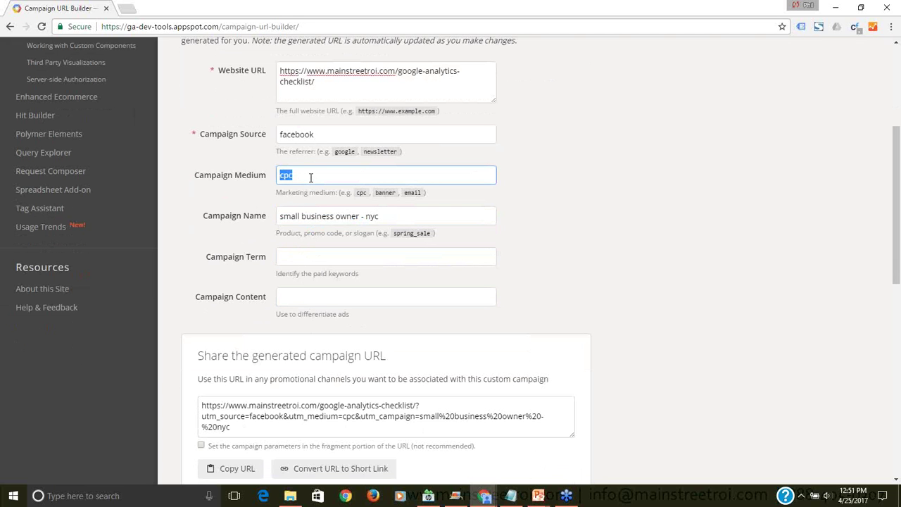
pyautogui.write('CPC')
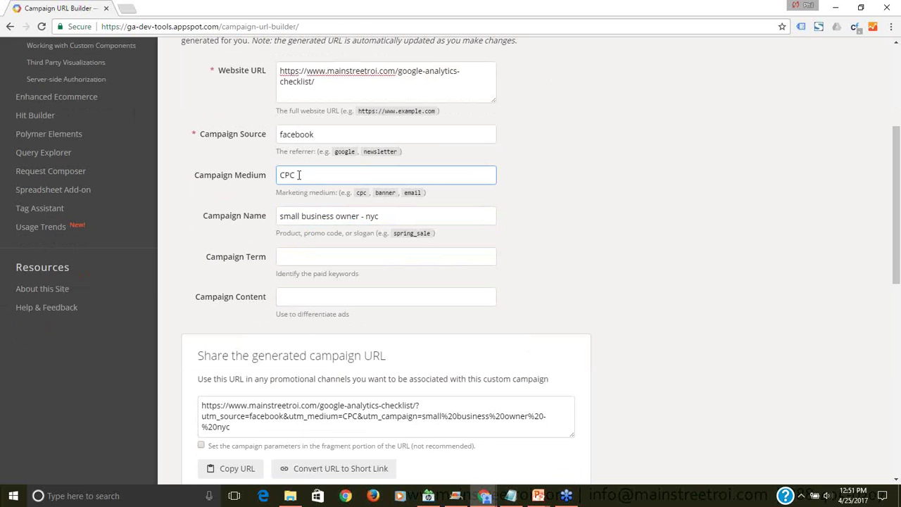
pyautogui.moveTo(296, 175); pyautogui.dragTo(264, 179)
pyautogui.write('cpc')
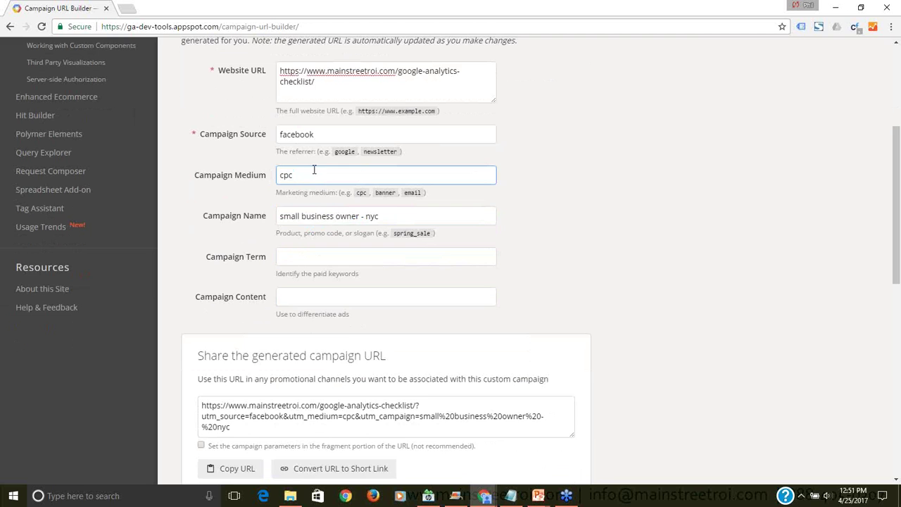
# - Examine the generated campaign URL, including its utm parameters and the encoded spaces in the campaign name
pyautogui.scroll(3, 313, 204)
pyautogui.scroll(-1, 311, 237)
pyautogui.click(314, 247)
pyautogui.scroll(-1, 322, 249)
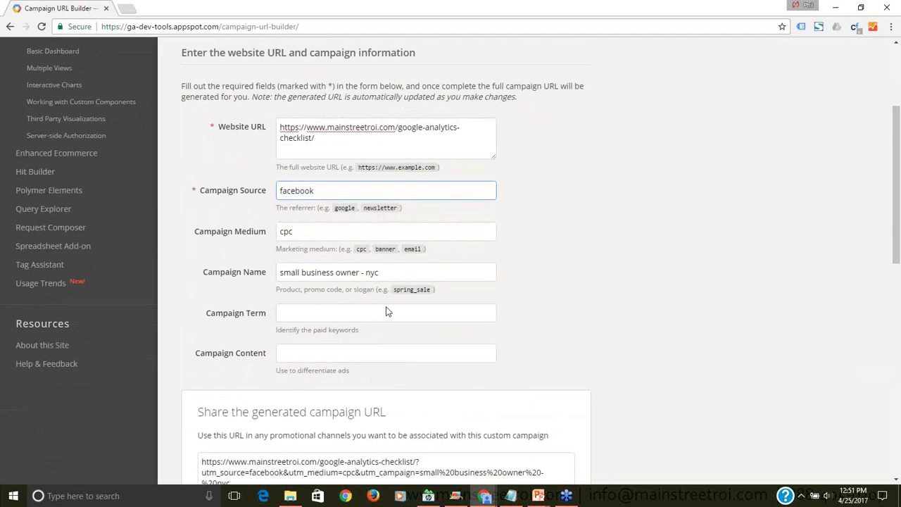
pyautogui.scroll(-3, 245, 219)
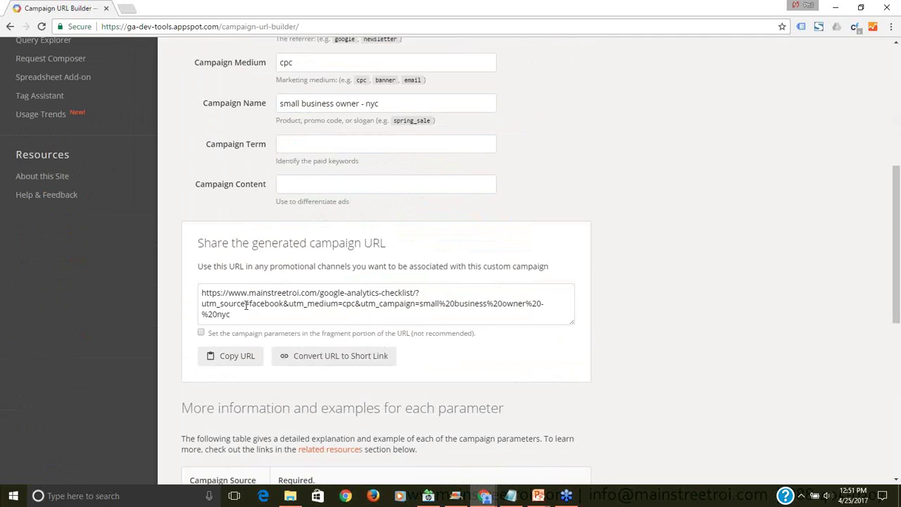
pyautogui.moveTo(251, 321); pyautogui.dragTo(199, 292)
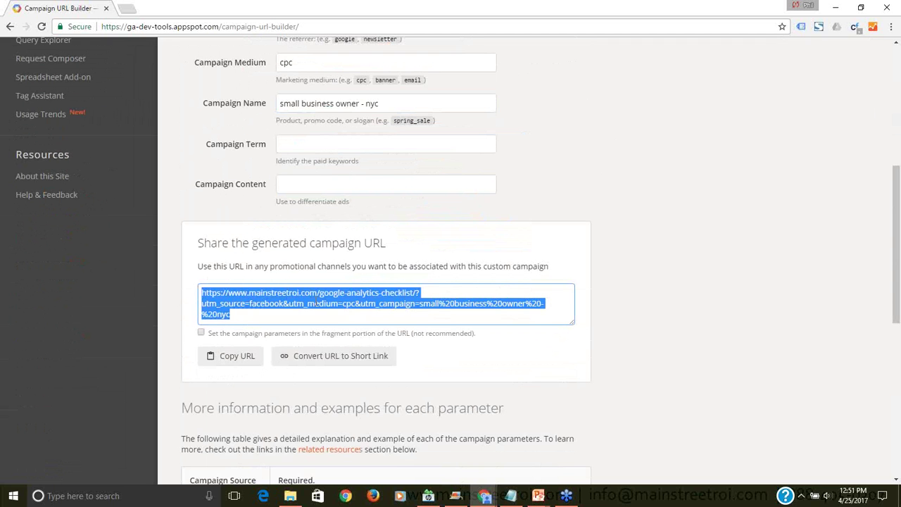
pyautogui.click(317, 302)
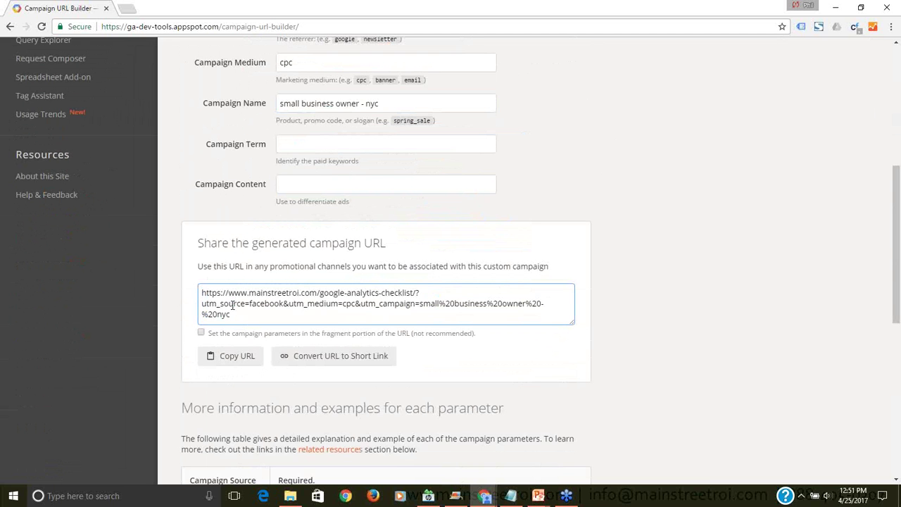
pyautogui.moveTo(203, 303); pyautogui.dragTo(533, 312)
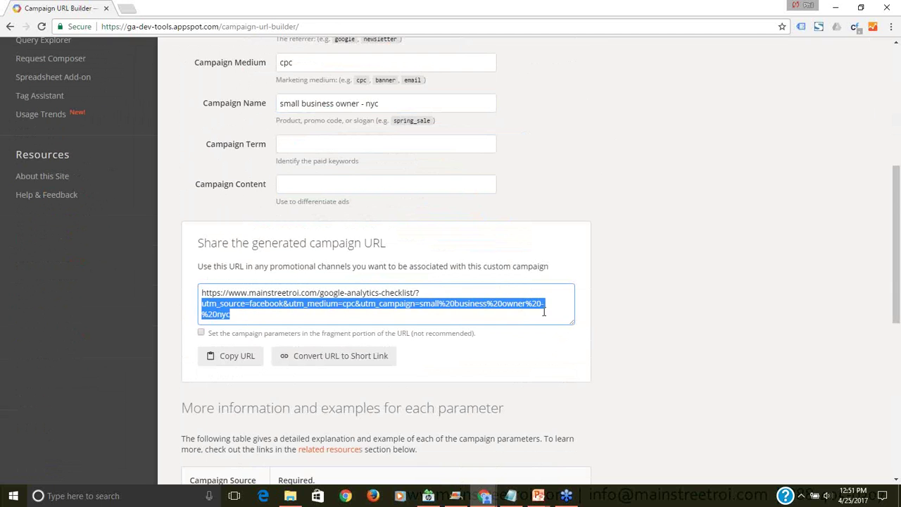
pyautogui.click(441, 304)
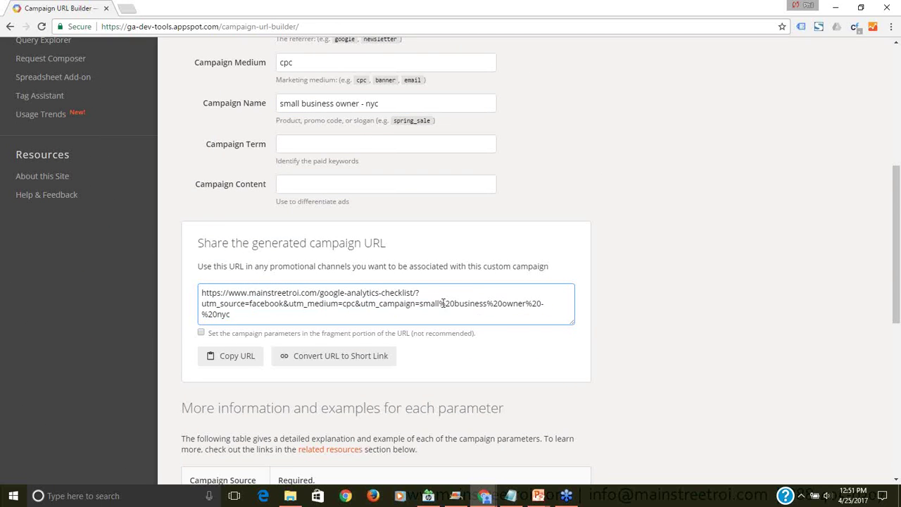
pyautogui.moveTo(440, 304); pyautogui.dragTo(452, 304)
pyautogui.click(451, 304)
pyautogui.moveTo(253, 316); pyautogui.dragTo(194, 296)
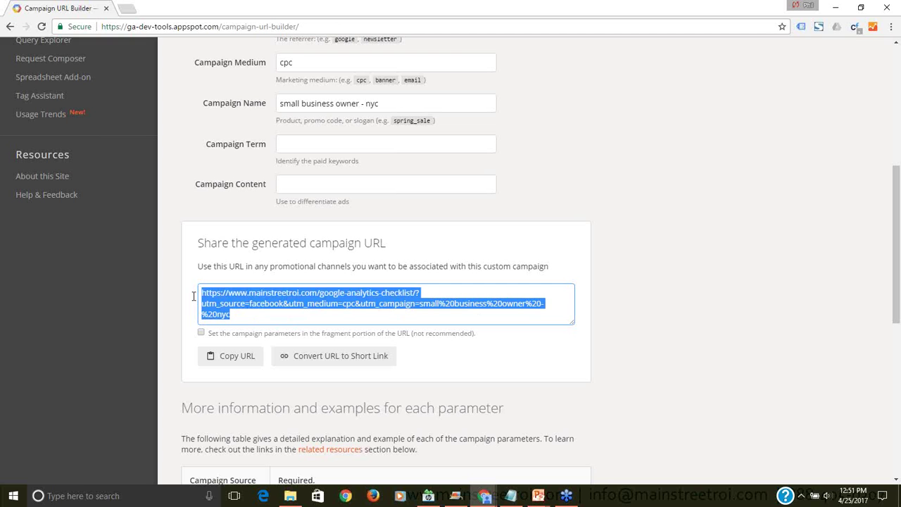
pyautogui.click(275, 311)
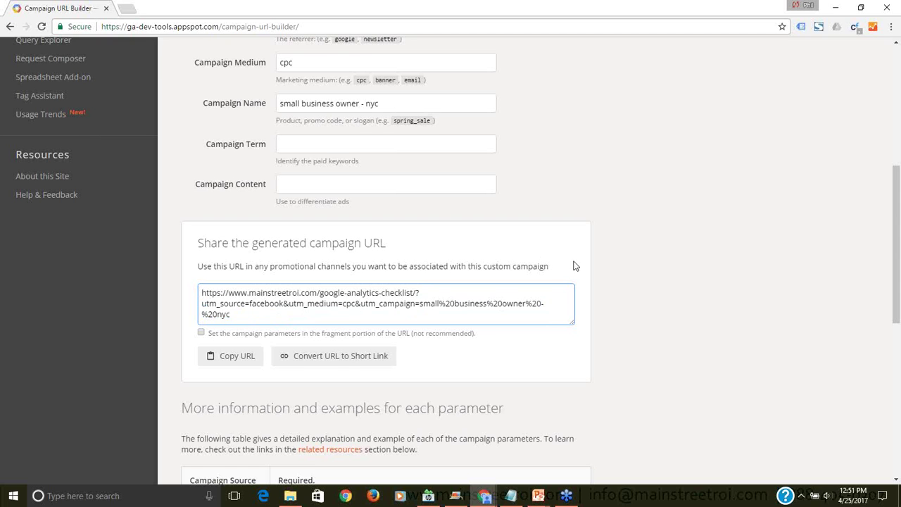
# - Recheck the Campaign Source value and the optional Campaign Term and Campaign Content fields in the form
pyautogui.scroll(4, 596, 264)
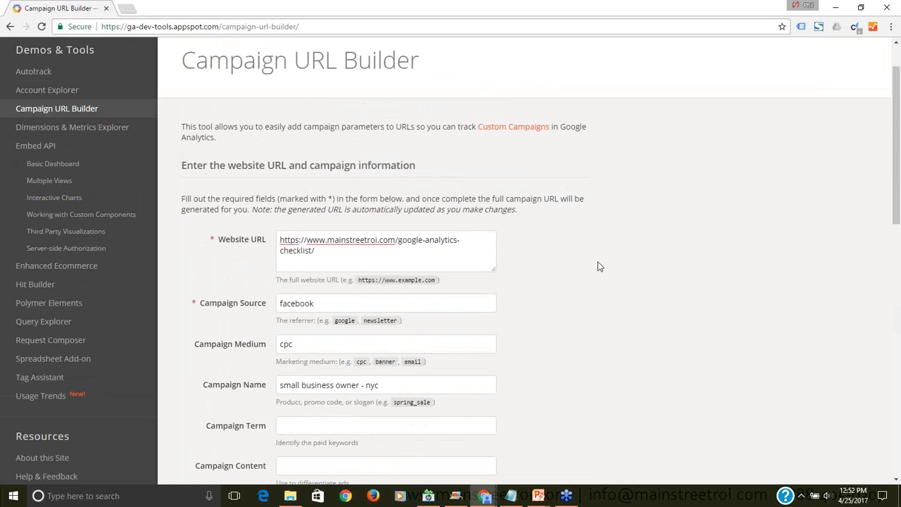
pyautogui.scroll(1, 598, 266)
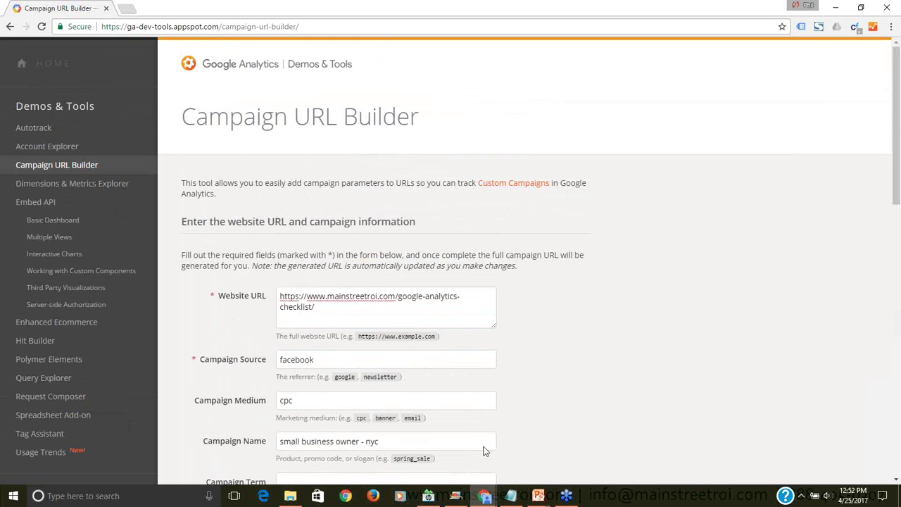
pyautogui.click(321, 359)
pyautogui.moveTo(322, 359); pyautogui.dragTo(279, 360)
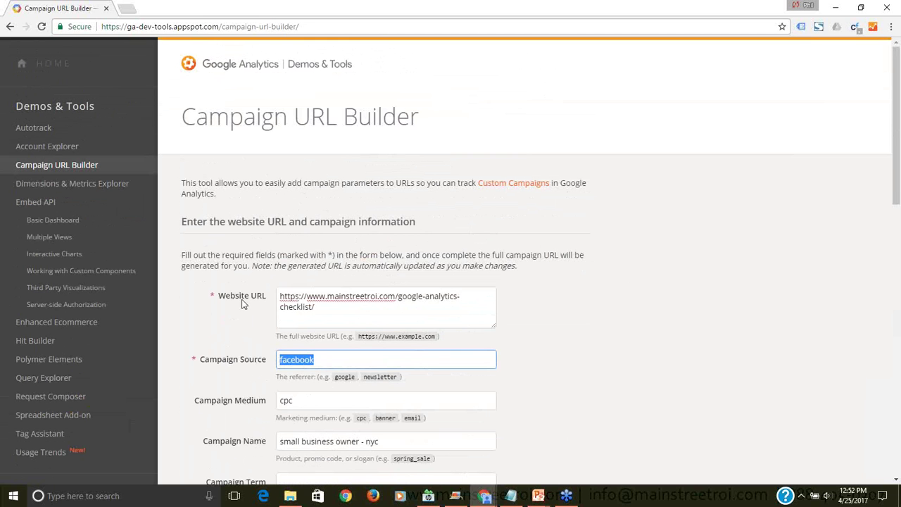
pyautogui.scroll(-1, 259, 369)
pyautogui.click(260, 370)
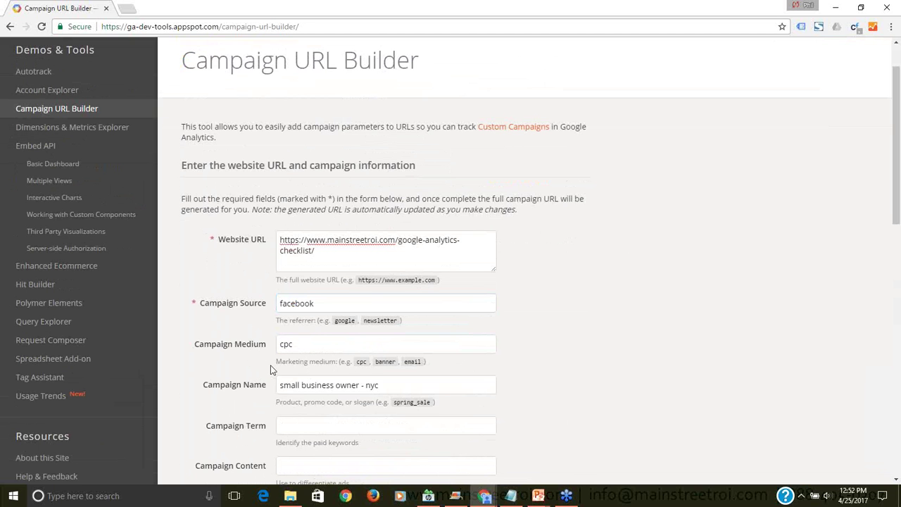
pyautogui.click(311, 430)
pyautogui.click(322, 468)
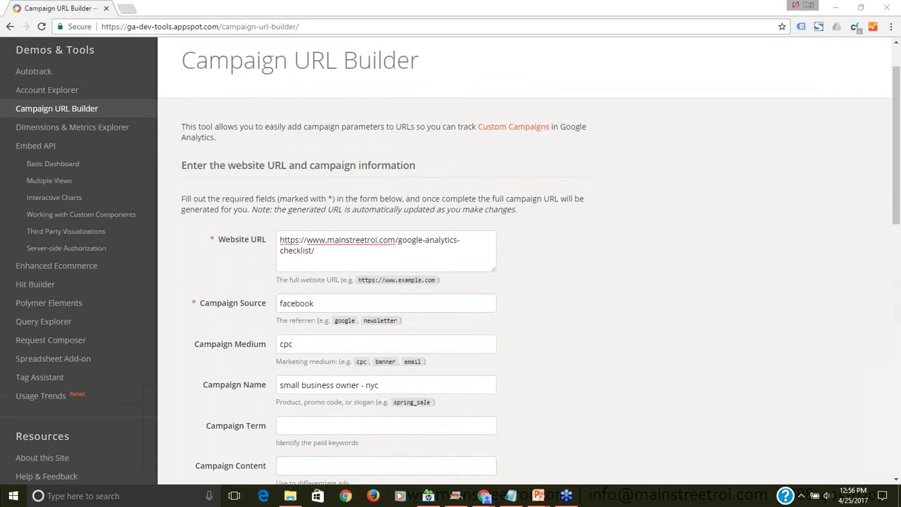
# - Minimize the browser to return to the presentation's questions slide
pyautogui.click(835, 7)
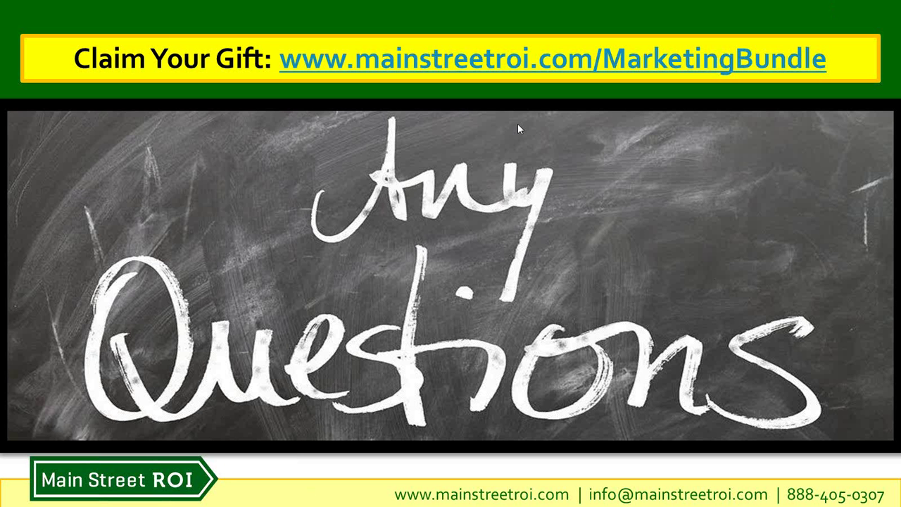